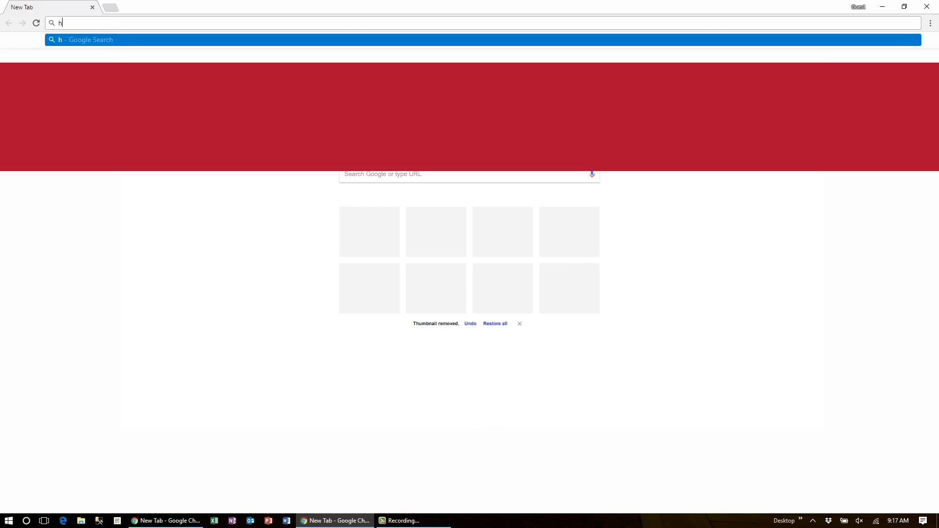
type("ttps:/")
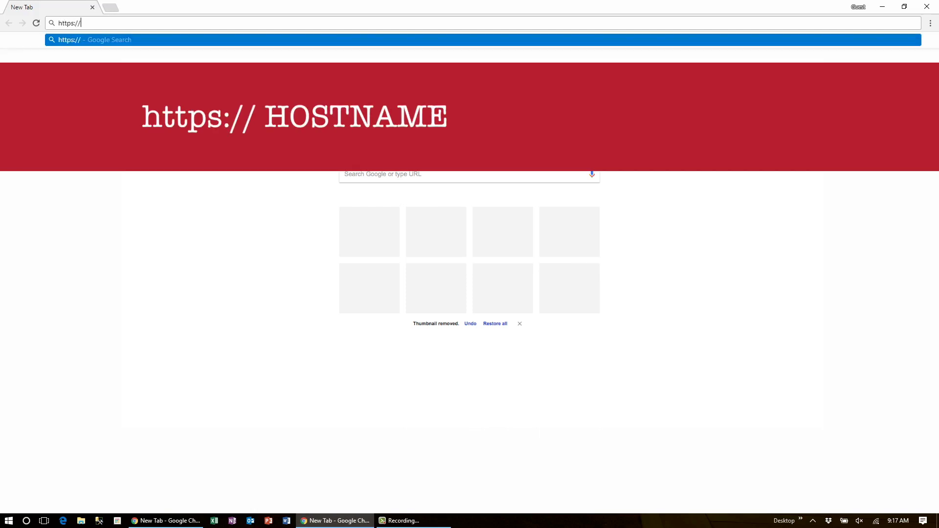
type("/opto-03-ac-97:")
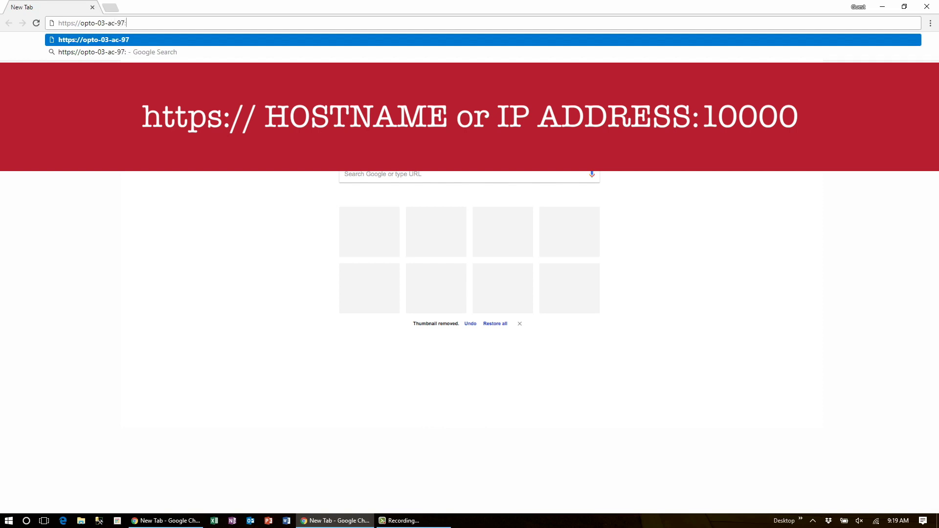
type("10000")
- Load the groov Admin site on port 10000, proceed past the certificate warning, and sign in
key("Return")
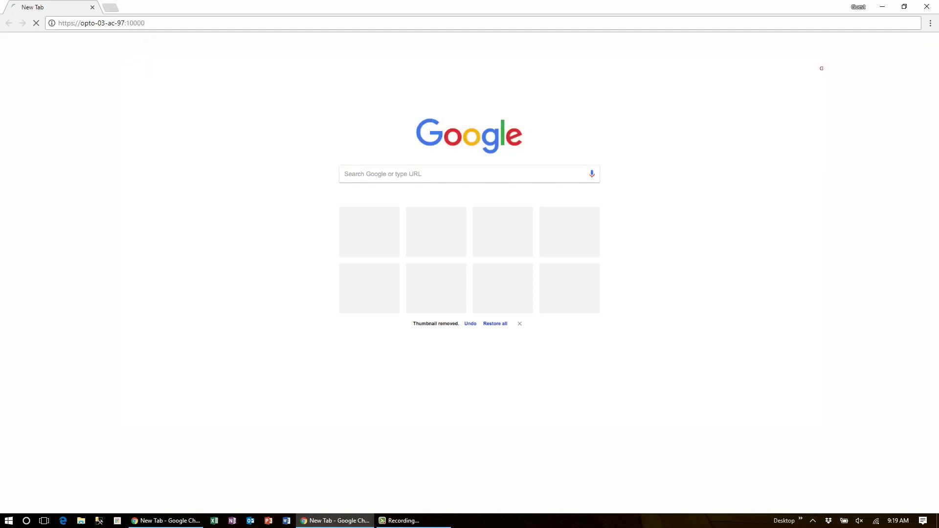
left_click(335, 322)
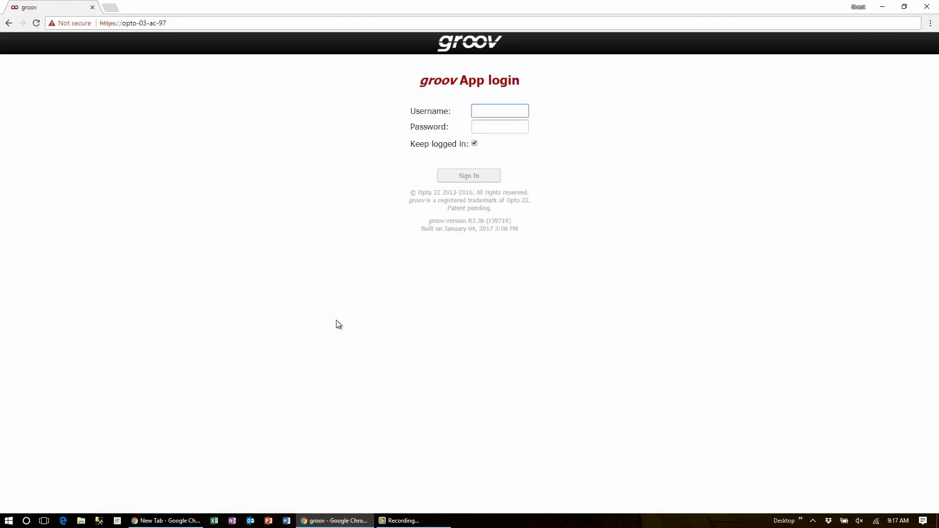
type("opt")
key("Tab")
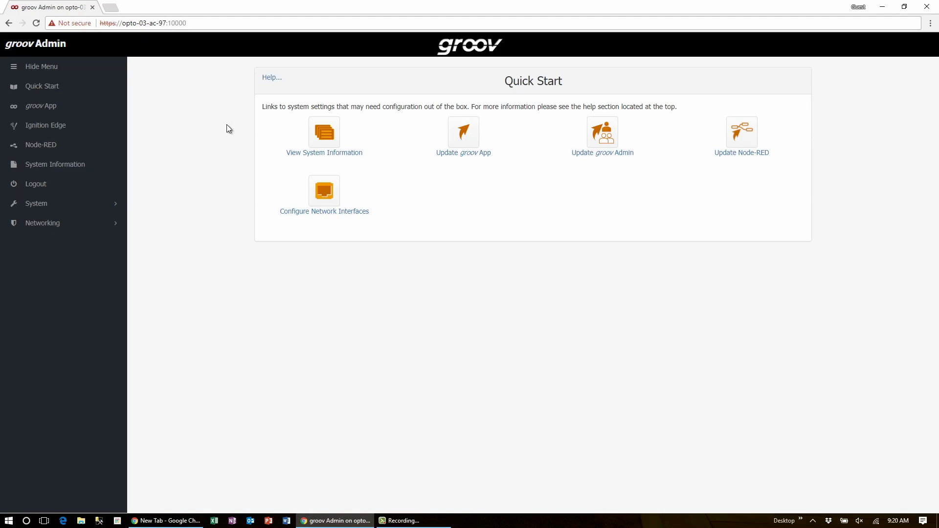
- Enable Ignition Edge at startup, save, accept the Ignition license, and confirm it is running
left_click(49, 126)
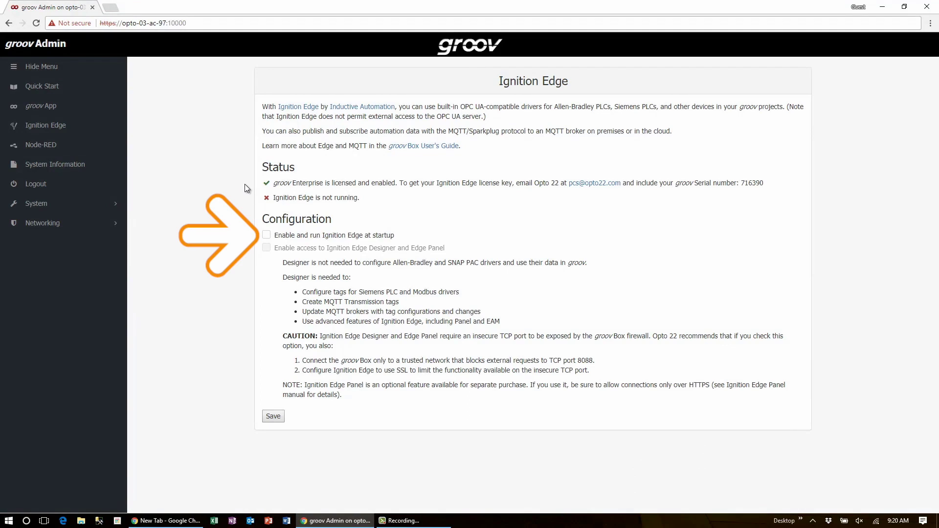
left_click(267, 235)
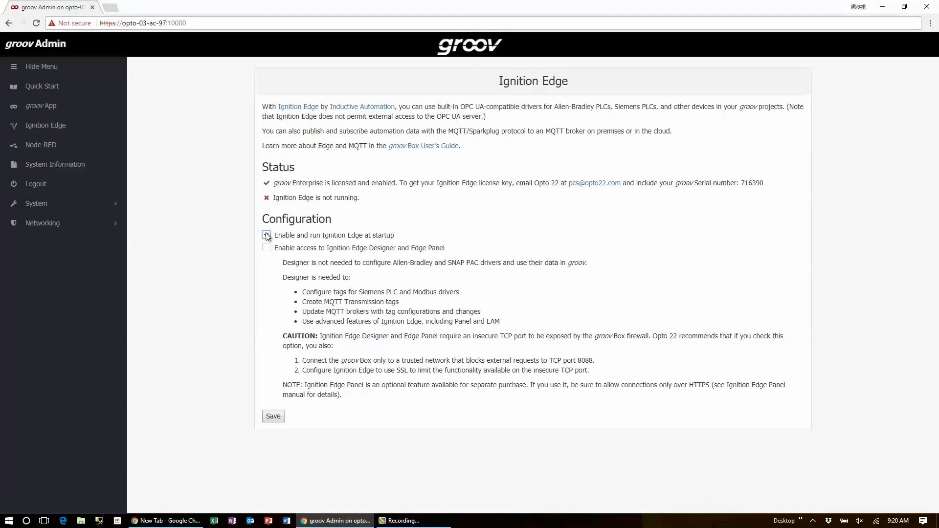
left_click(273, 416)
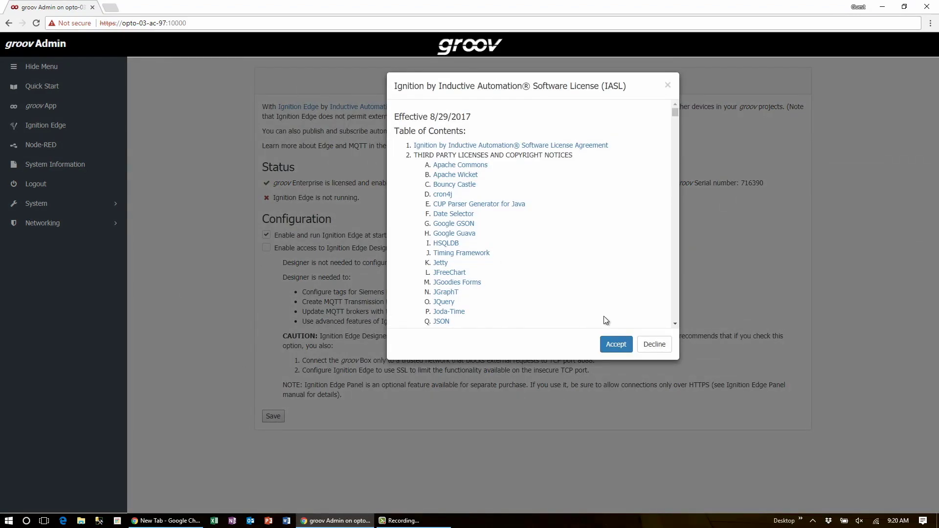
left_click(616, 344)
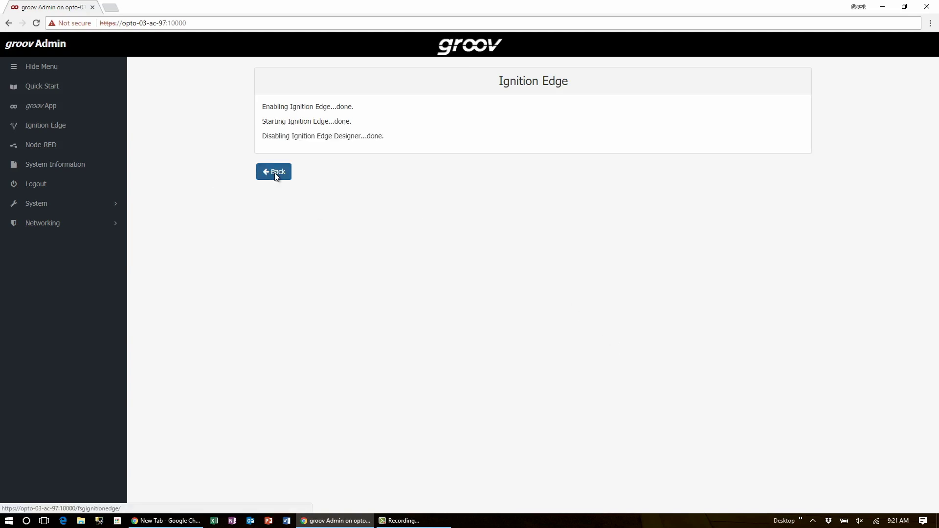
left_click(274, 172)
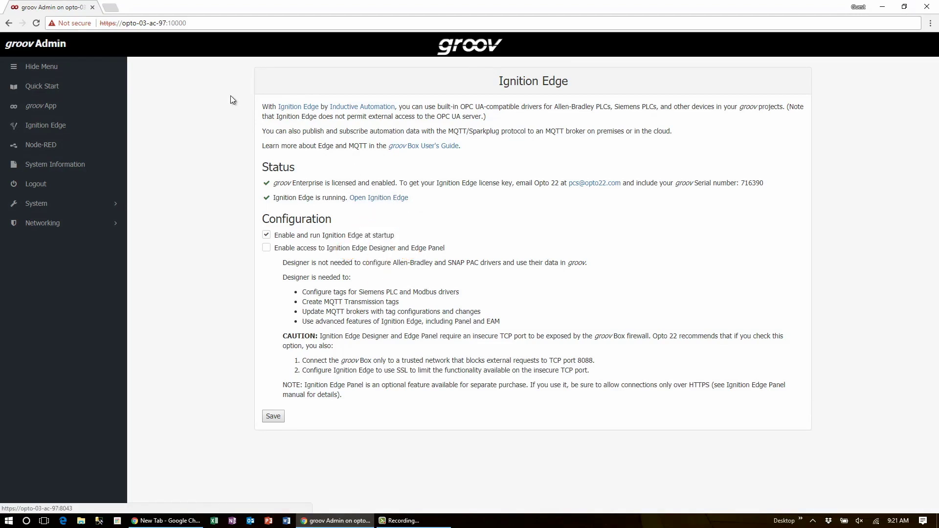
left_click(131, 13)
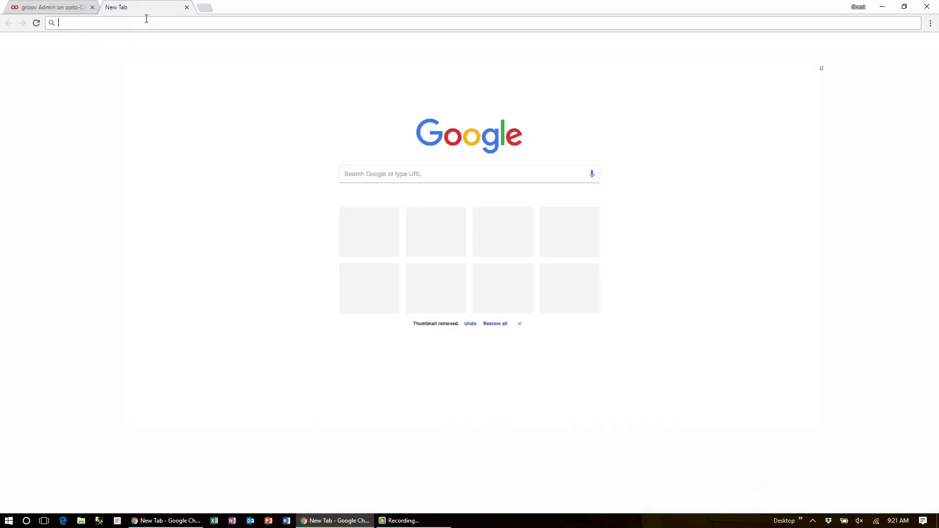
type("https://")
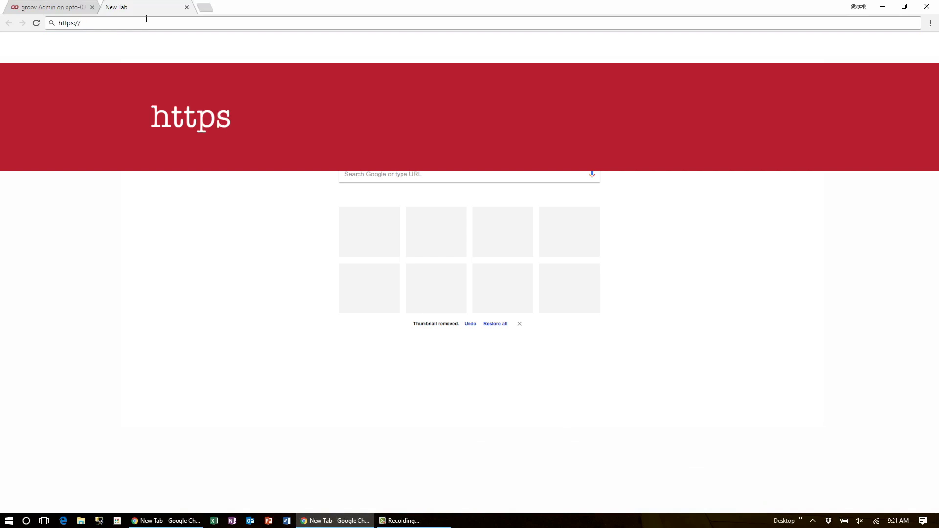
type("opto-o3-ac-97")
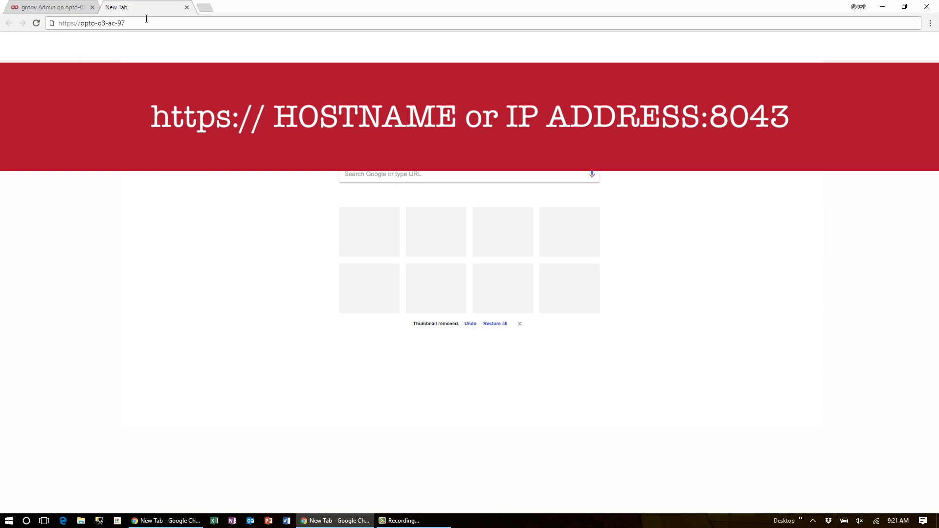
- Load the Ignition Edge gateway on port 8043, sign in as admin, and reach the configuration overview
key("Return")
type(":8043")
key("Return")
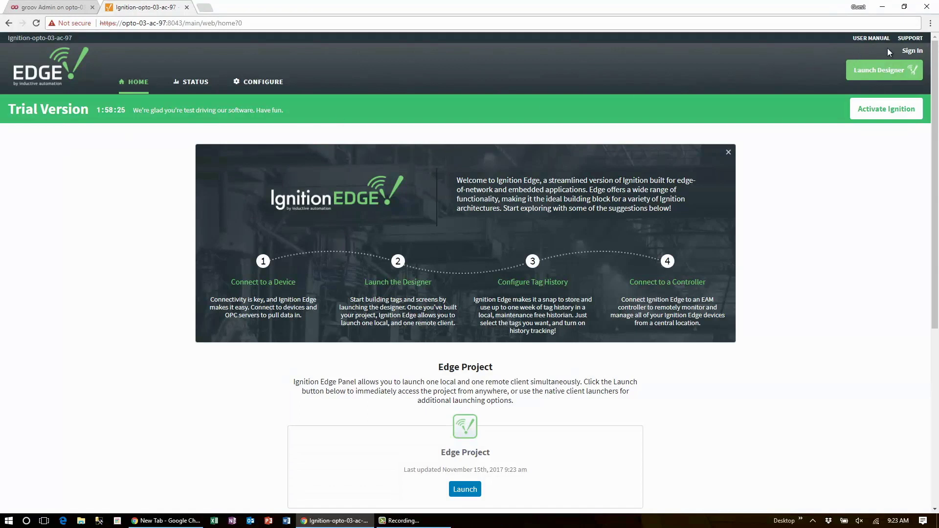
left_click(911, 51)
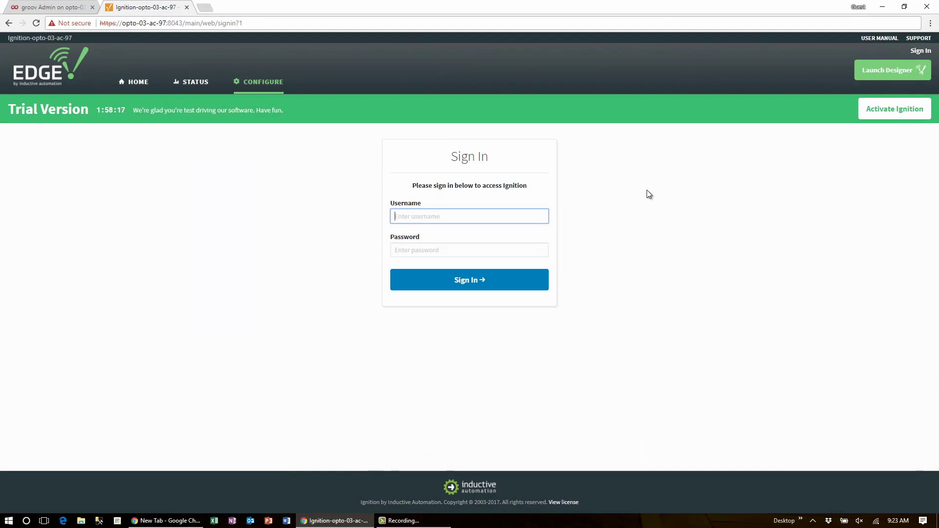
type("admin")
key("Tab")
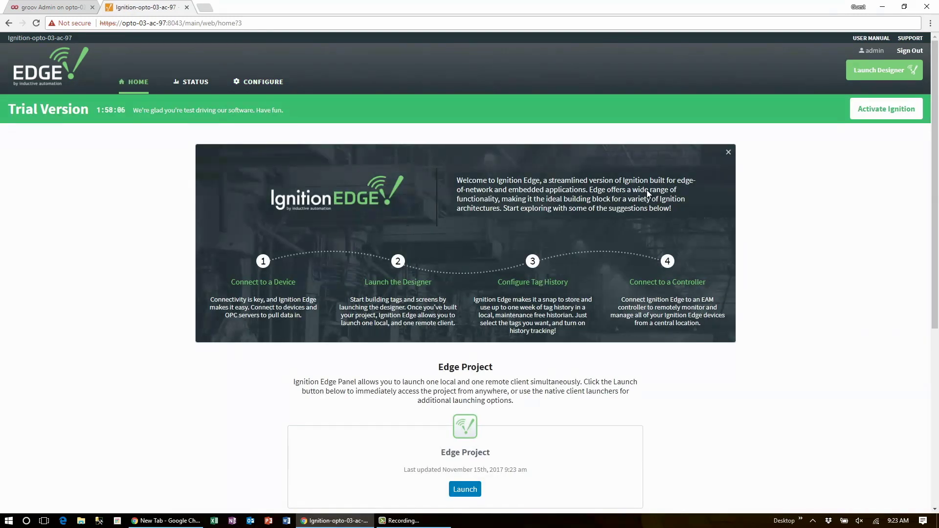
left_click(268, 87)
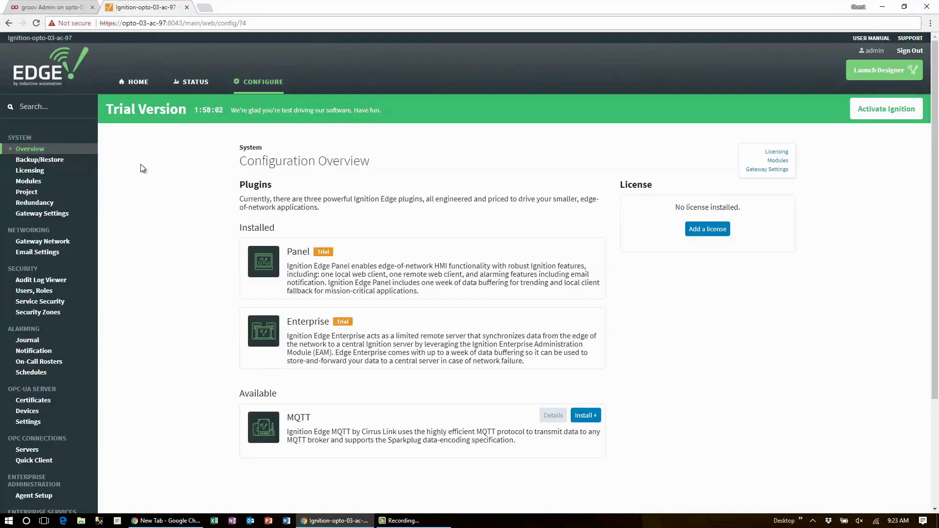
left_click(23, 290)
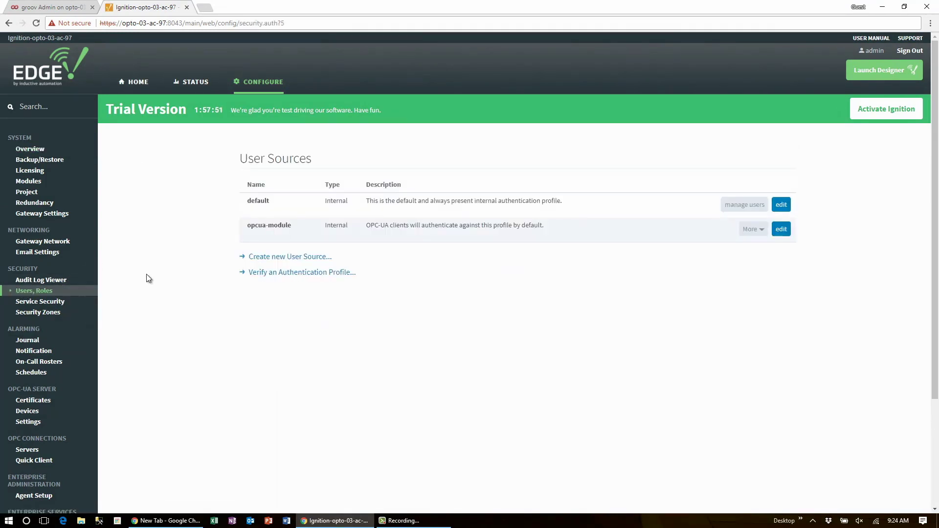
- Edit the default profile's administrator user and replace its username with opto
left_click(749, 205)
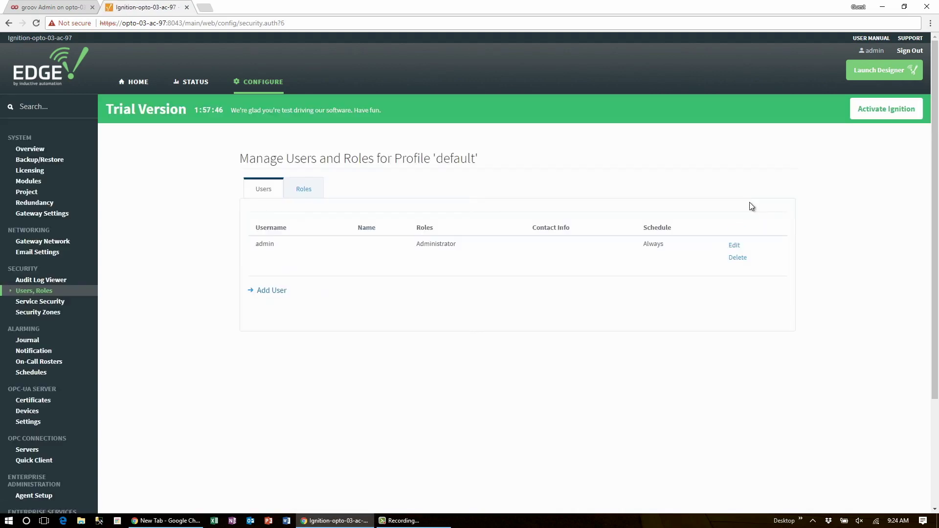
left_click(733, 247)
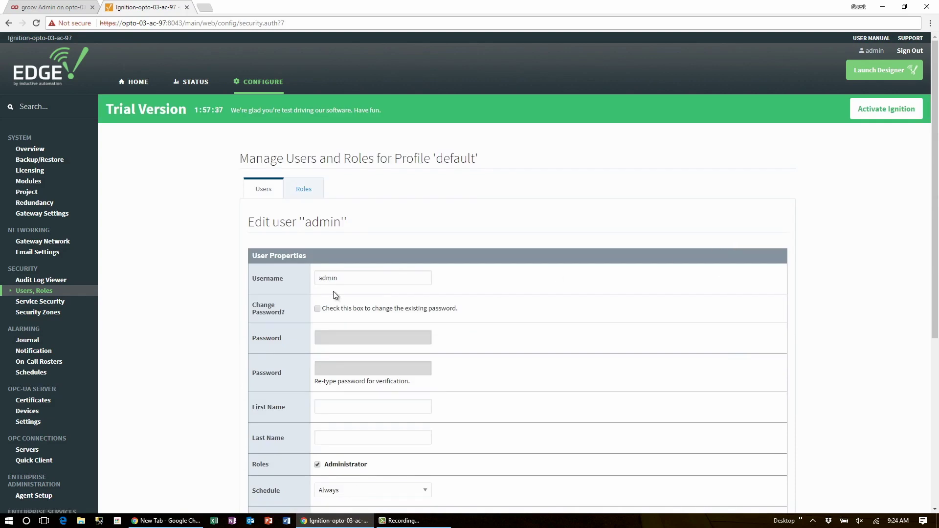
left_click(329, 279)
double_click(329, 279)
left_click(317, 309)
- Enter and confirm the new password, save the opto user, and sign out
left_click(329, 334)
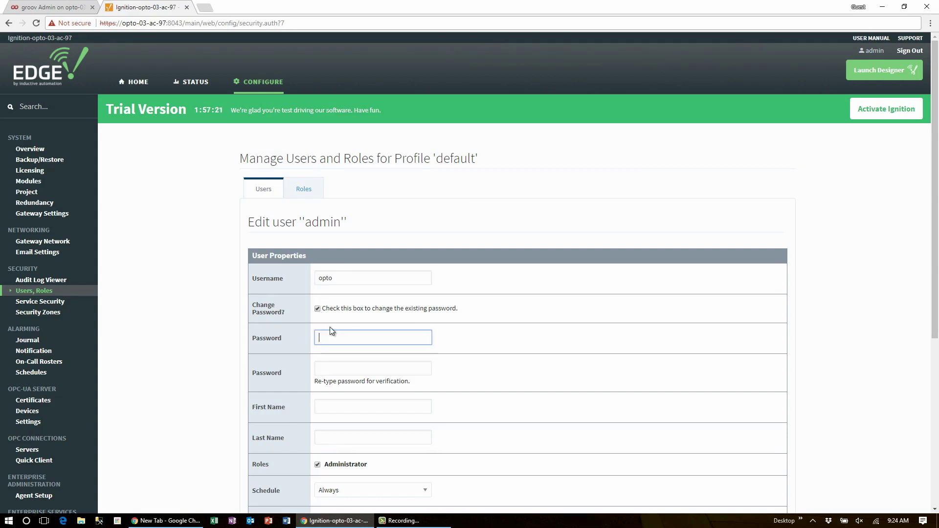
key("Tab")
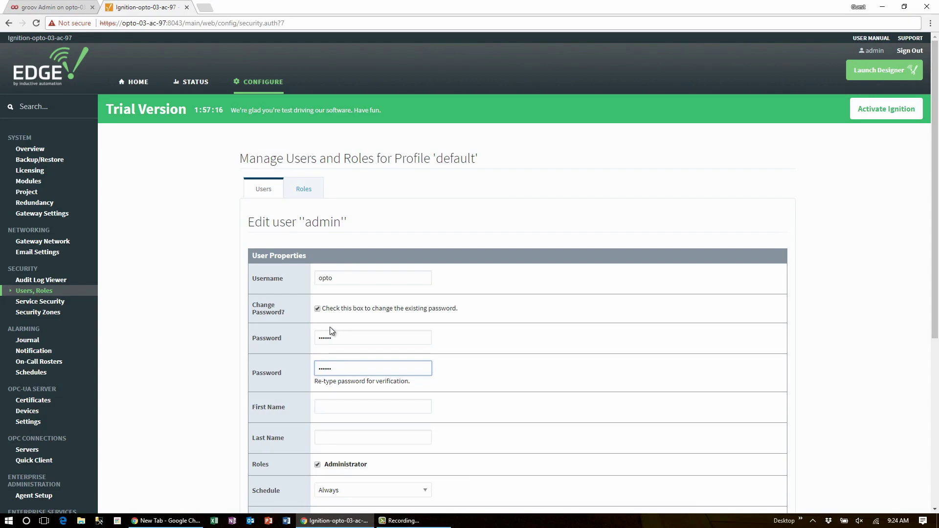
scroll(192, 393, "down", 4)
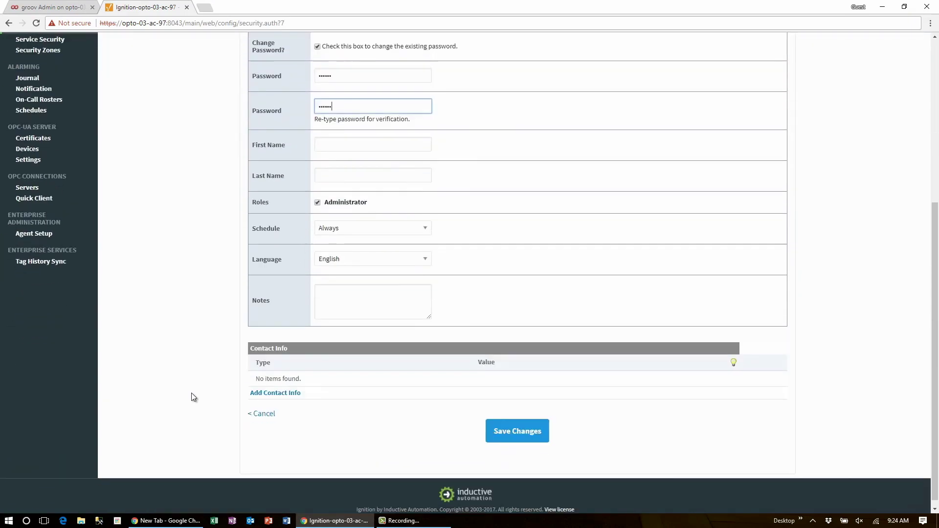
left_click(520, 421)
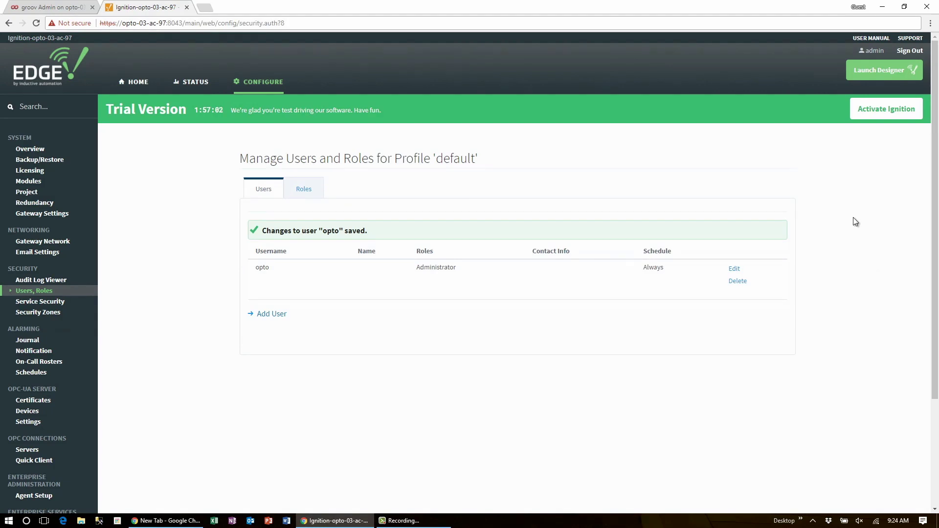
left_click(910, 51)
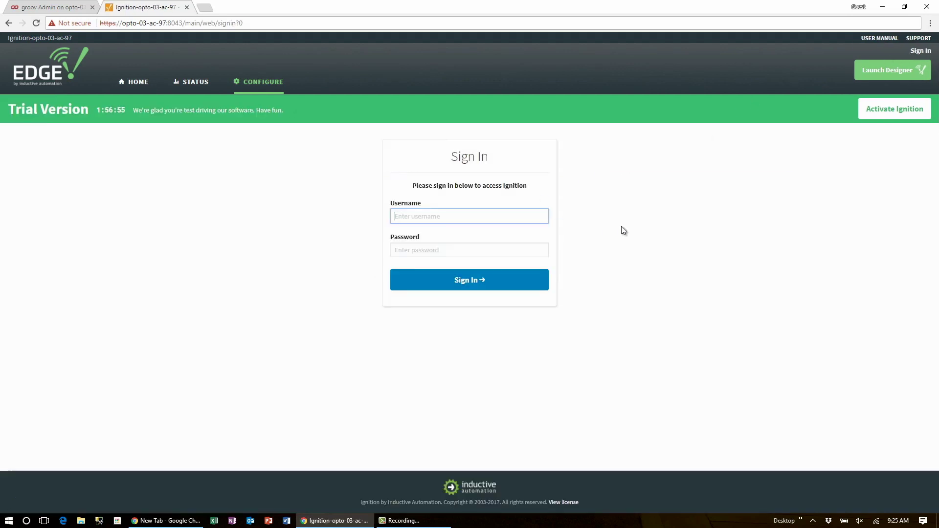
type("opto")
- Sign back in to the gateway as opto with the new password
key("Tab")
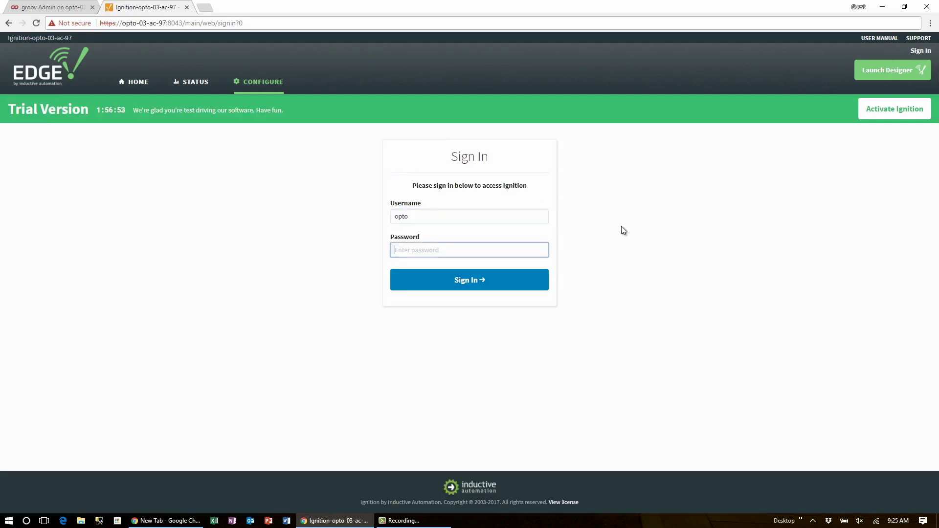
key("Return")
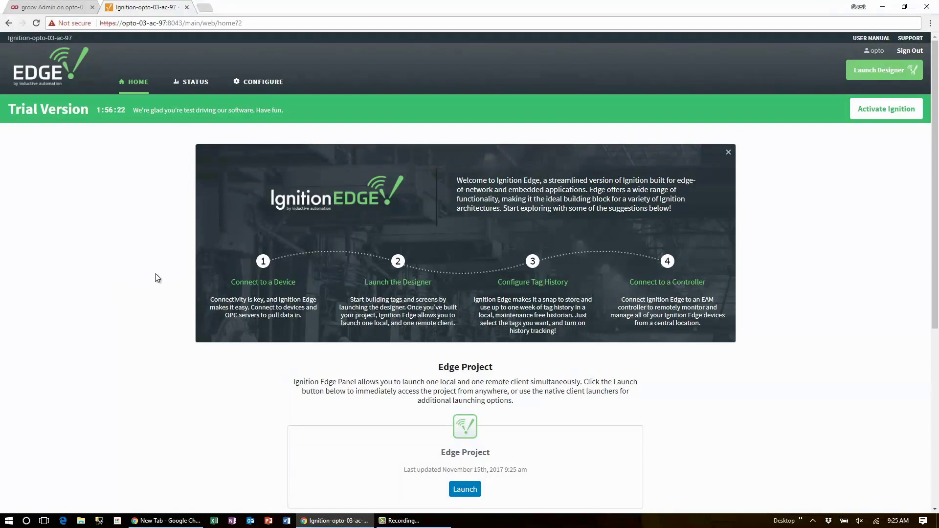
- Activate Ignition online with the 6-digit license key so it becomes the active license
left_click(890, 109)
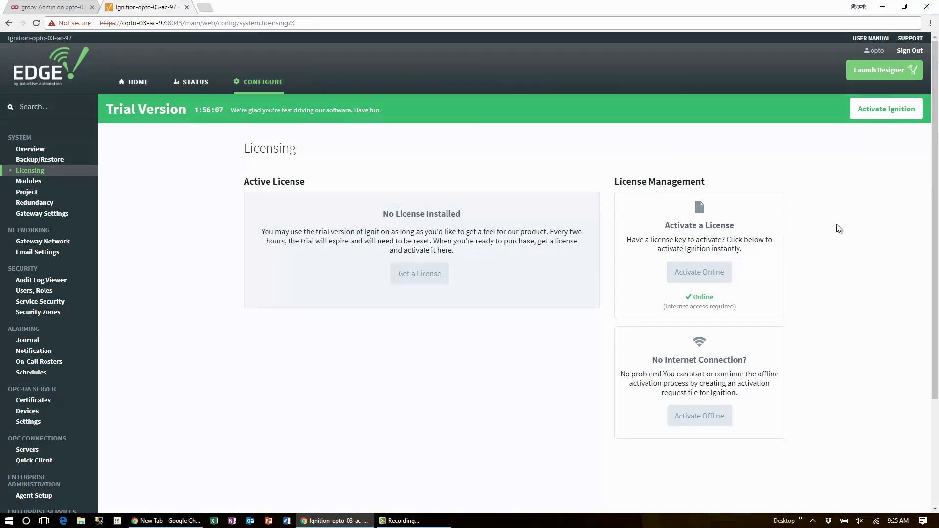
left_click(696, 274)
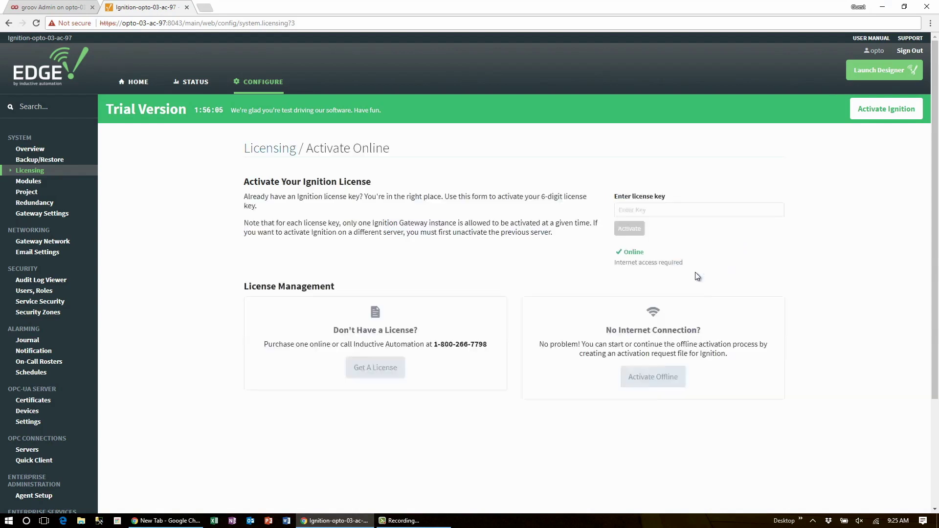
left_click(708, 213)
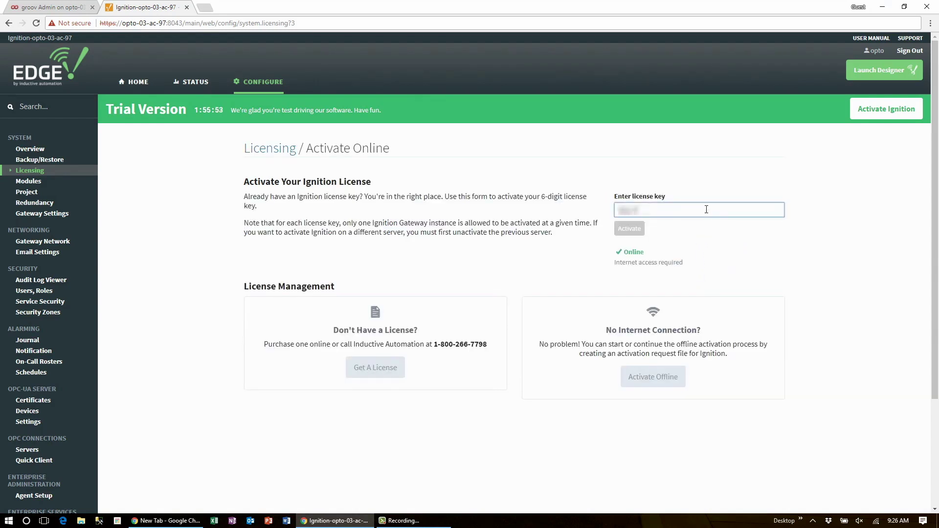
left_click(628, 229)
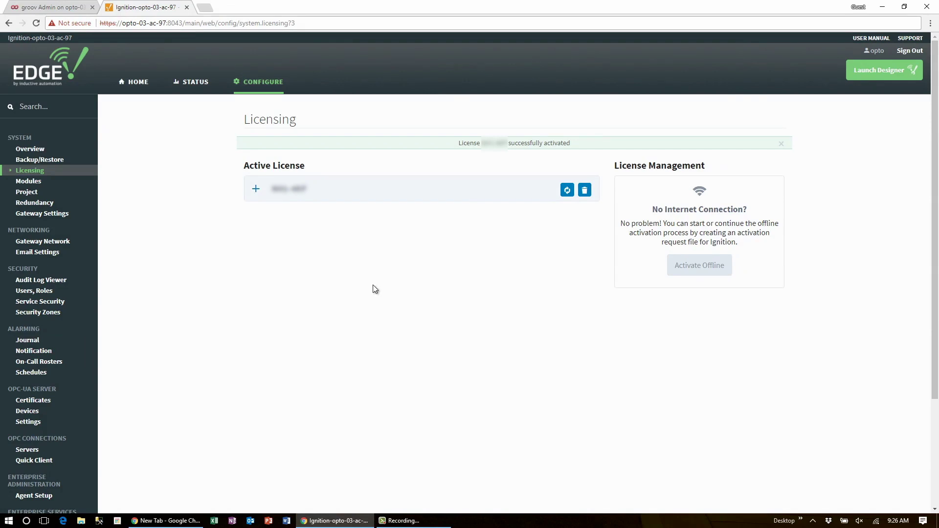
- Review the offline activation instructions, then return to the configuration overview
left_click(697, 266)
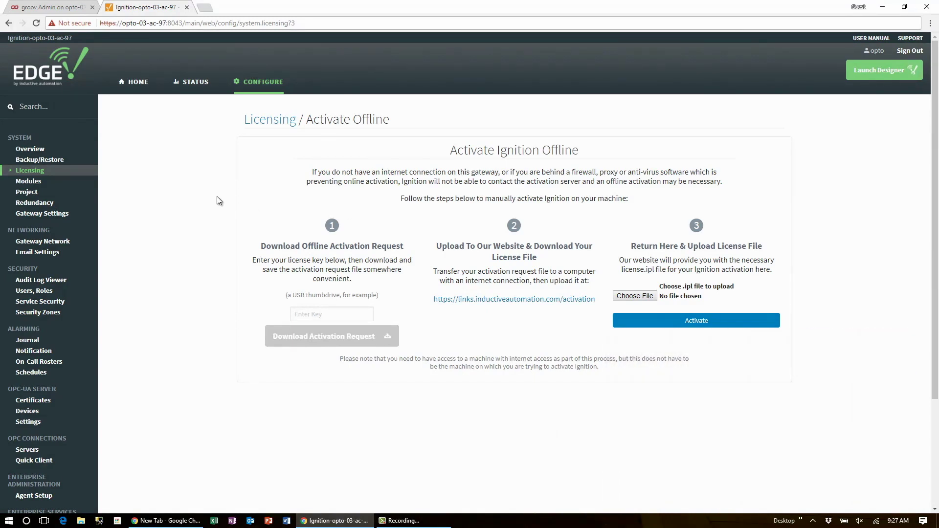
left_click(262, 84)
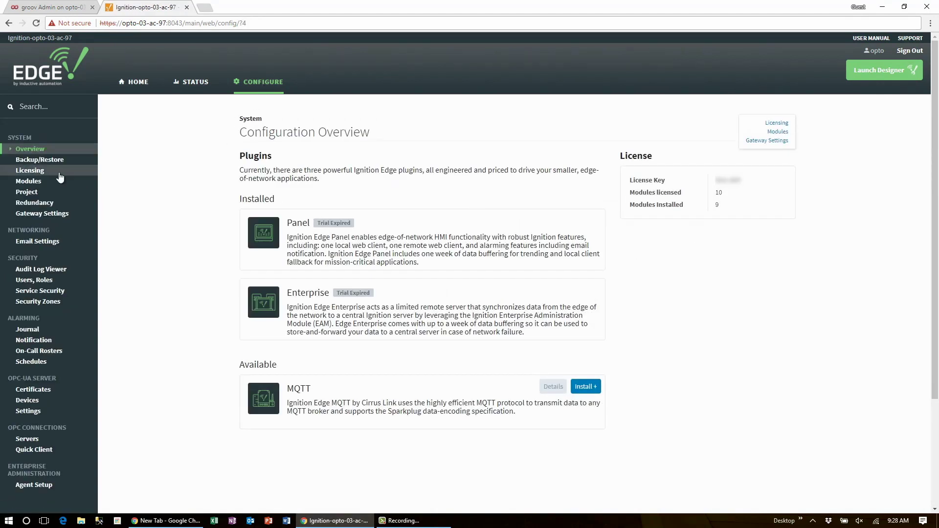
- Remove the active license on the Licensing page and confirm unactivating it
left_click(30, 170)
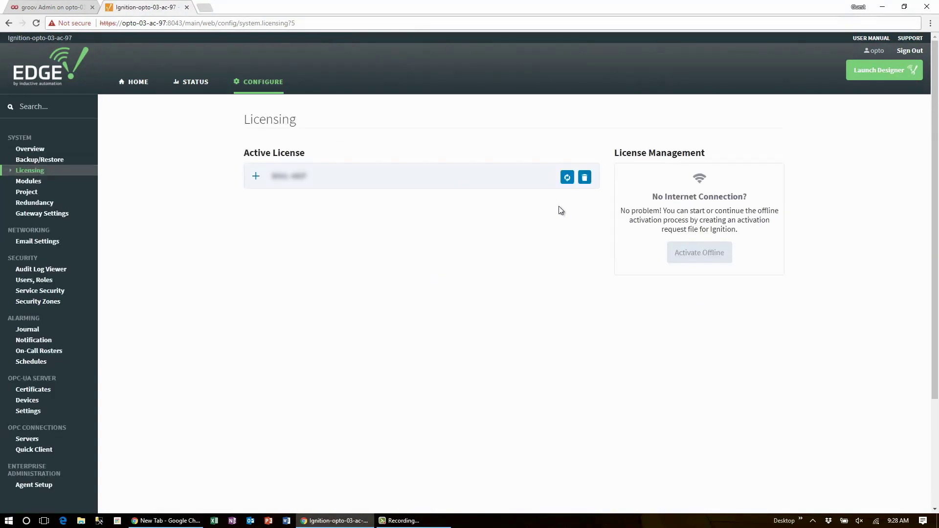
left_click(585, 178)
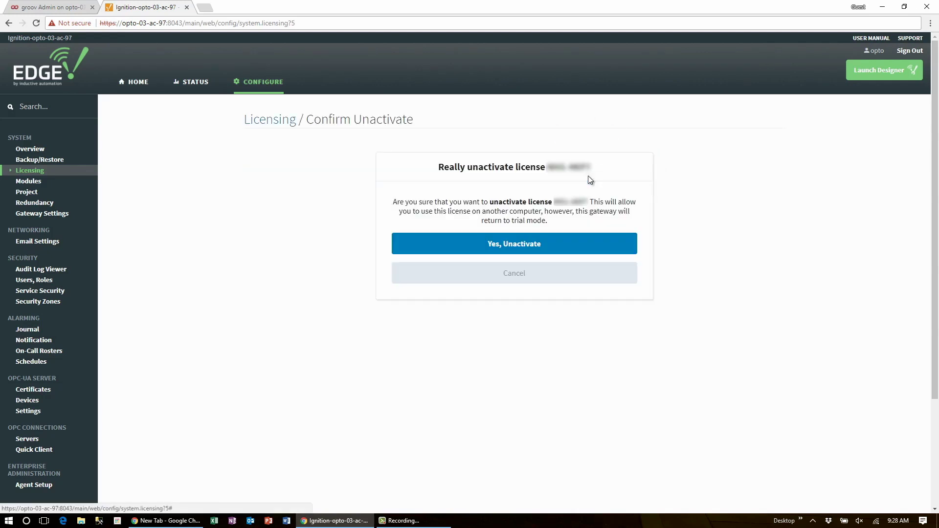
left_click(501, 242)
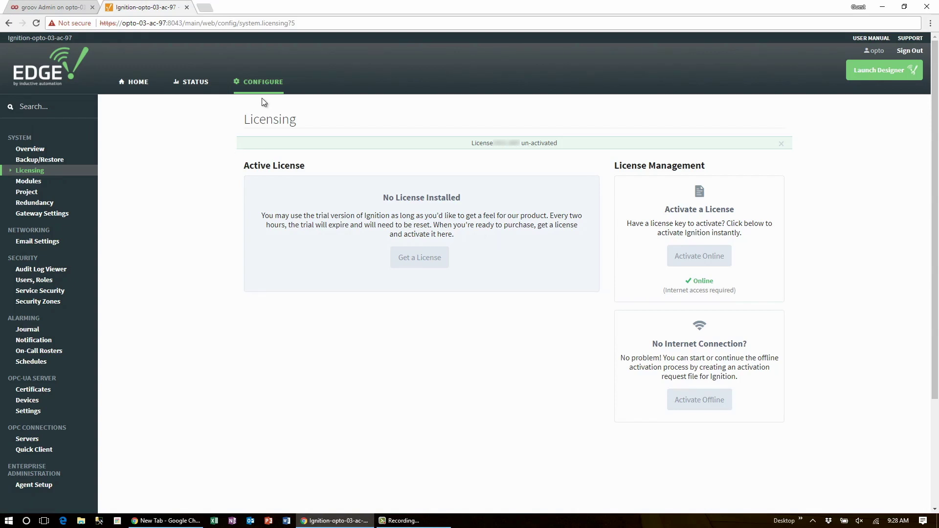
- On Module Configuration, install the quarantined MQTT Transmission module and confirm
left_click(257, 85)
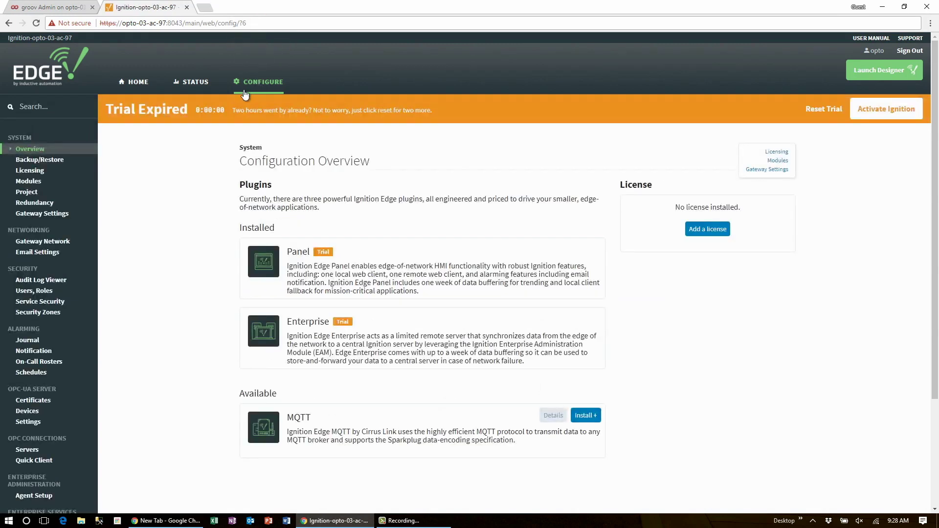
left_click(30, 182)
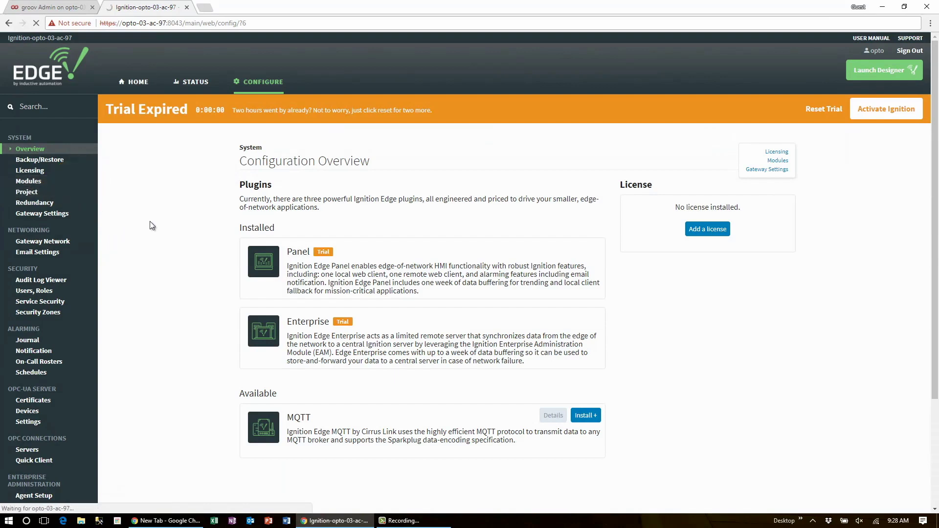
scroll(134, 246, "down", 3)
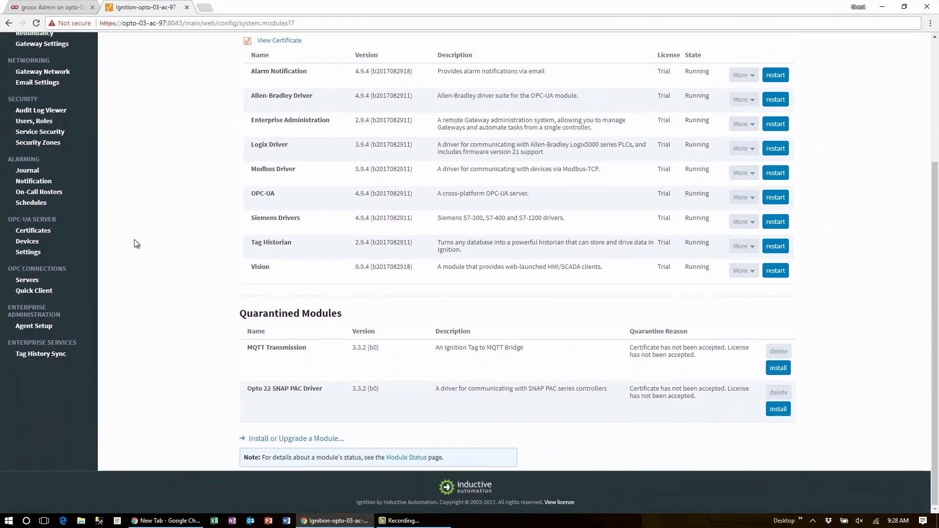
left_click(777, 370)
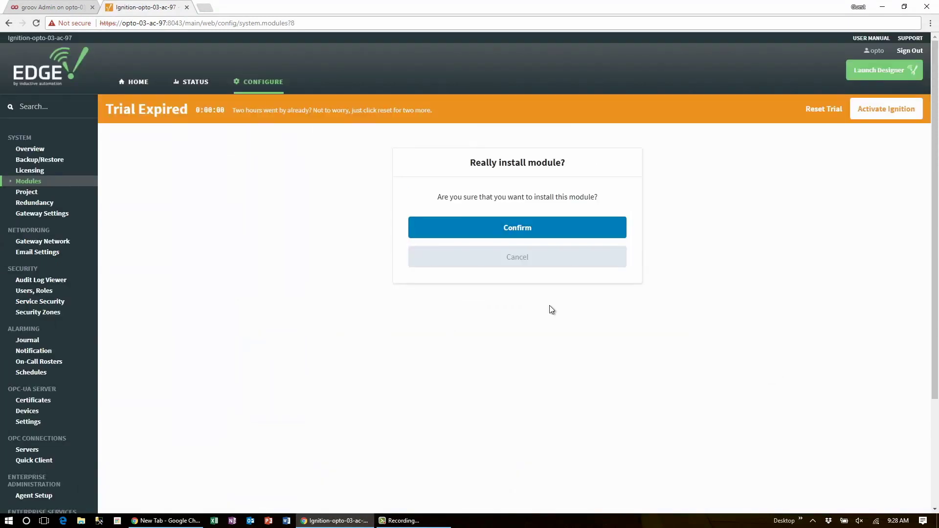
left_click(511, 225)
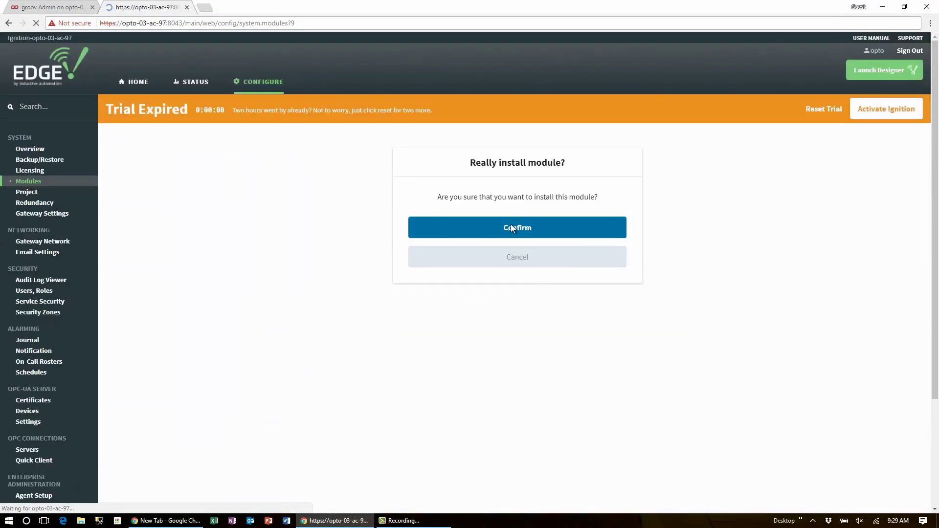
scroll(175, 347, "down", 3)
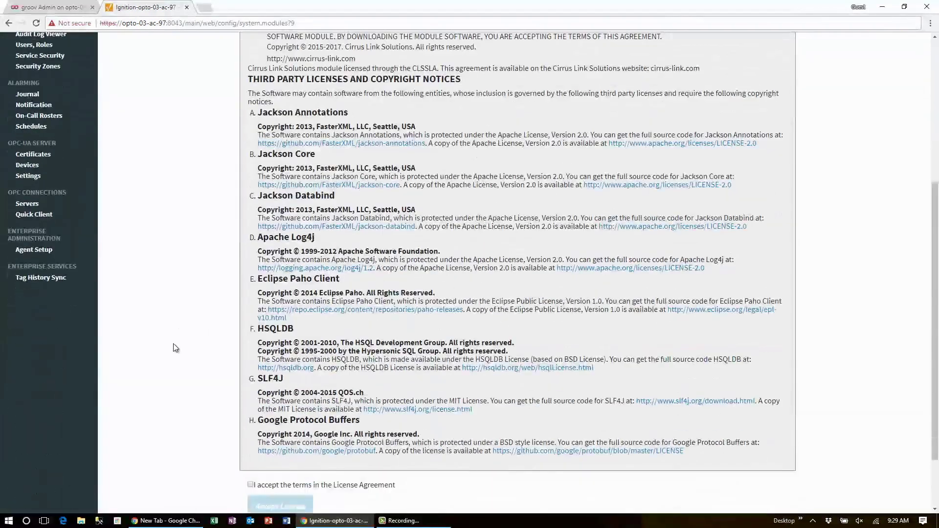
scroll(175, 347, "down", 1)
- Accept the MQTT Transmission license terms and trust its certificate to install the module
left_click(251, 408)
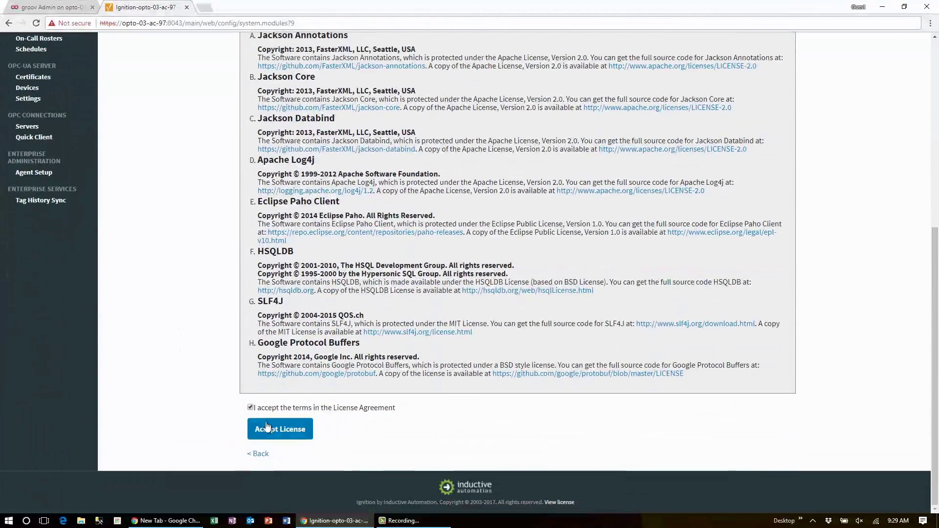
left_click(266, 429)
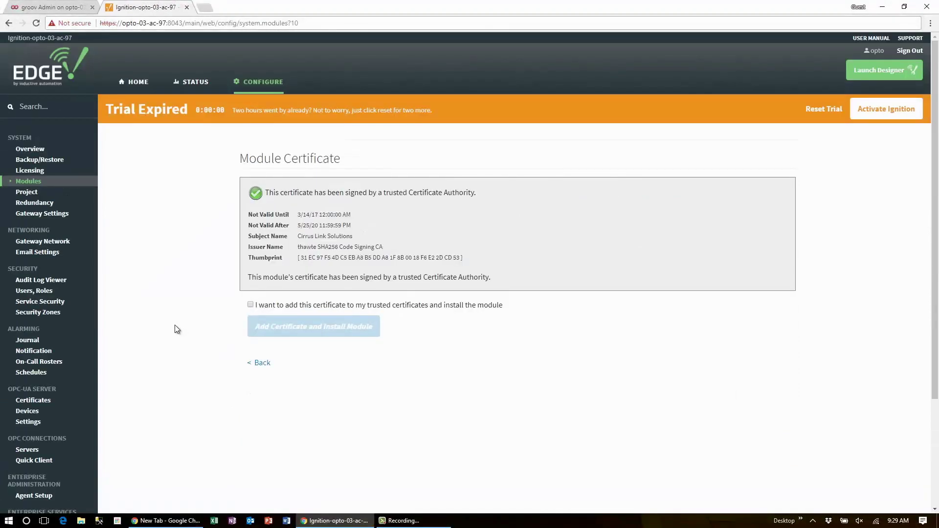
left_click(251, 304)
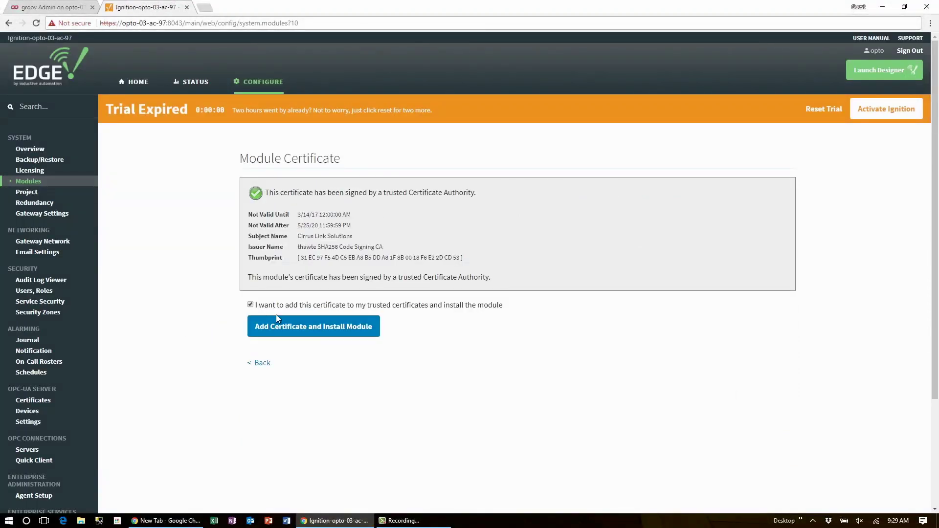
left_click(285, 326)
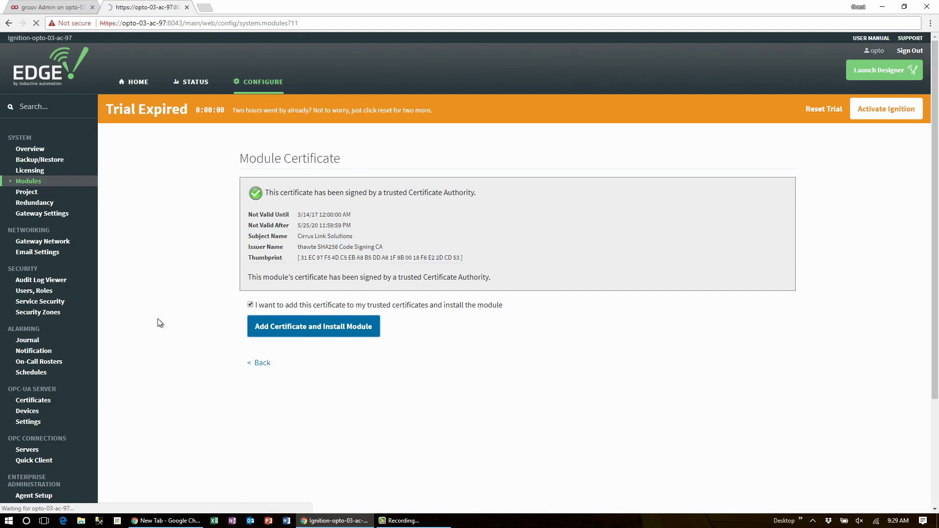